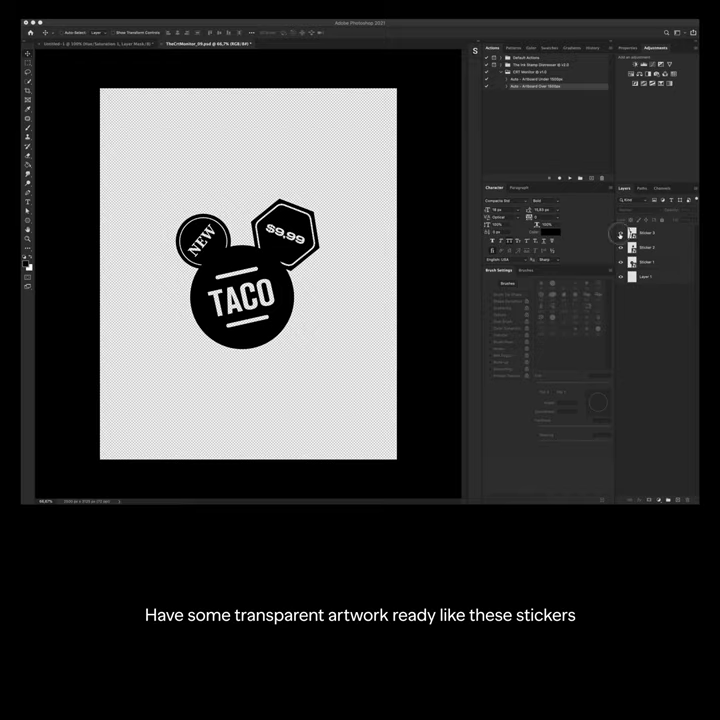
- Hide the Sticker 3 and Sticker 2 layers, leaving Sticker 1 visible
{"action": "left_click", "coordinate": [620, 233]}
{"action": "left_click", "coordinate": [620, 247]}
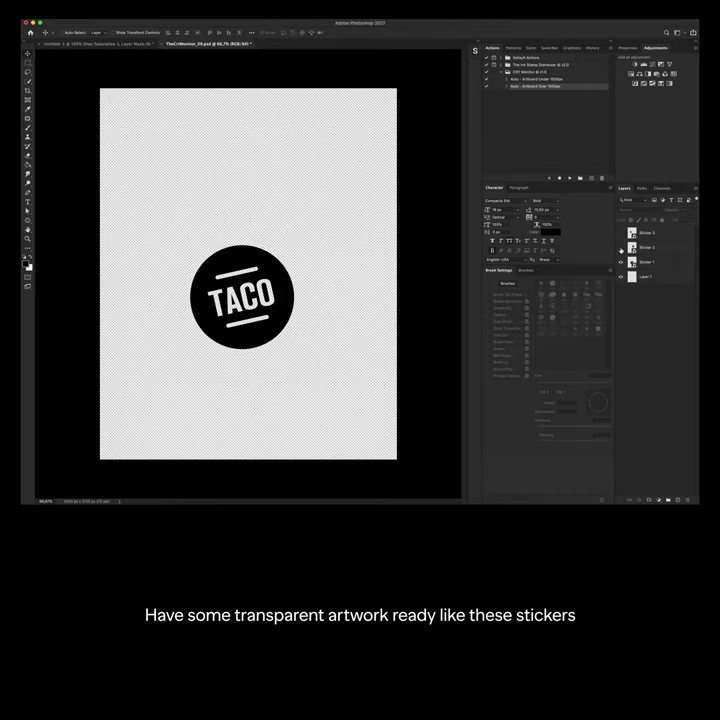
{"action": "left_click", "coordinate": [620, 262]}
{"action": "left_click", "coordinate": [620, 262]}
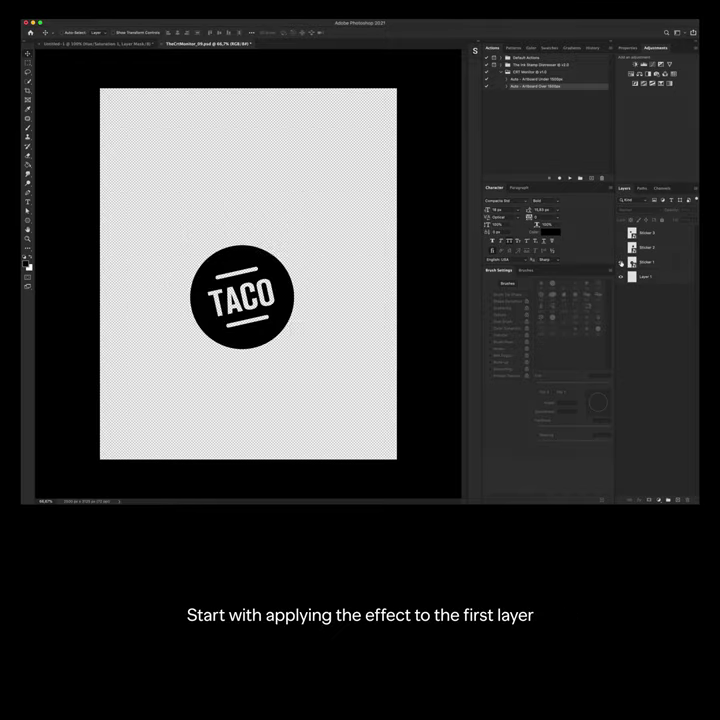
- Run the highlighted CRT Monitor artboard action on the Sticker 1 layer and collapse the effect group it creates
{"action": "left_click", "coordinate": [665, 262]}
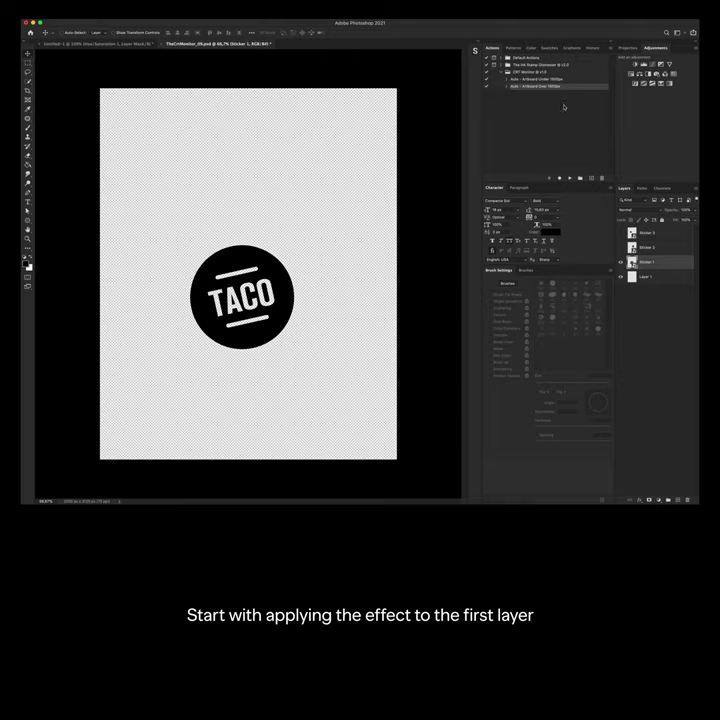
{"action": "left_click", "coordinate": [571, 179]}
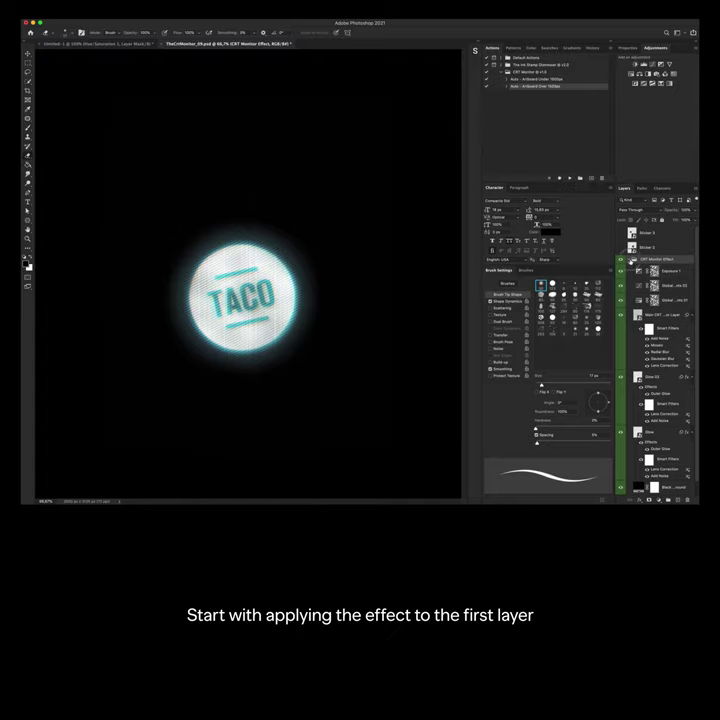
{"action": "left_click", "coordinate": [626, 259]}
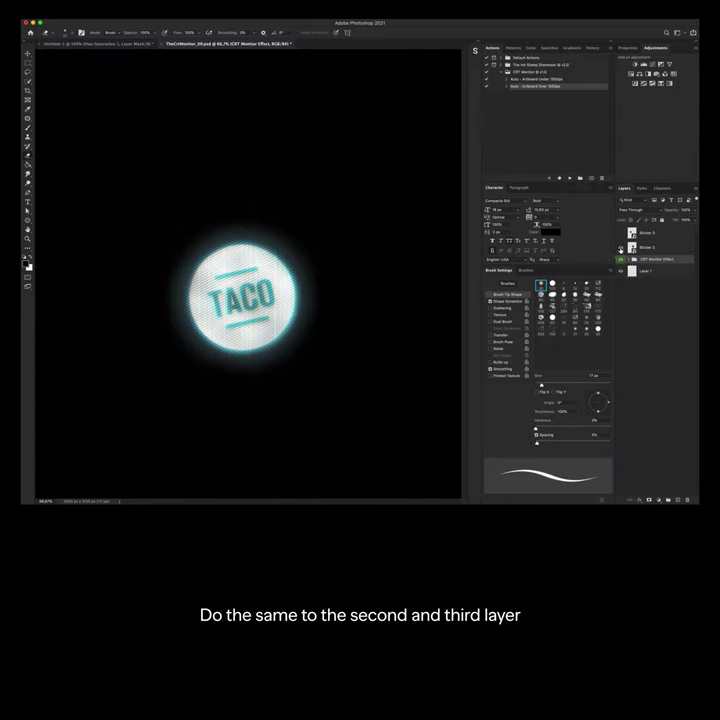
- Show the Sticker 2 layer, run the same CRT Monitor action on it, and collapse its effect group
{"action": "left_click", "coordinate": [620, 247]}
{"action": "left_click", "coordinate": [659, 248]}
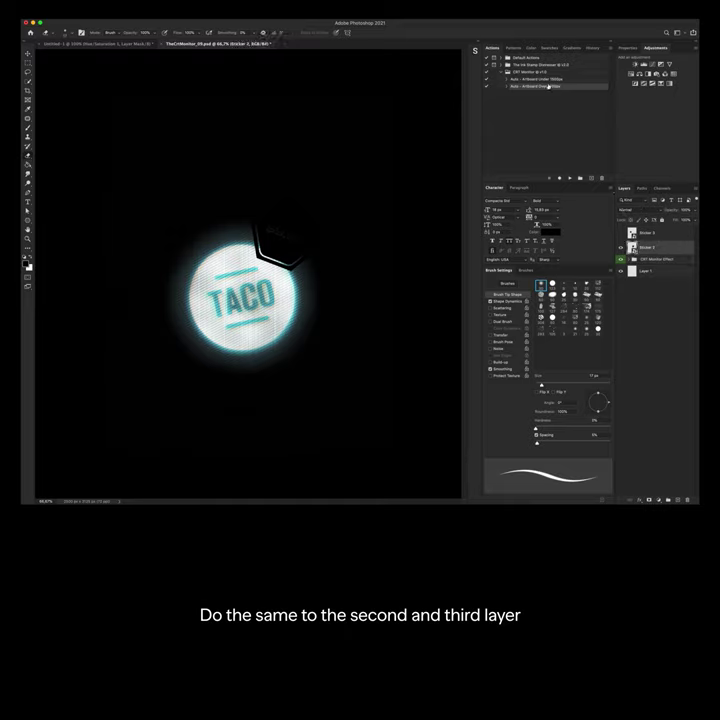
{"action": "left_click", "coordinate": [569, 179]}
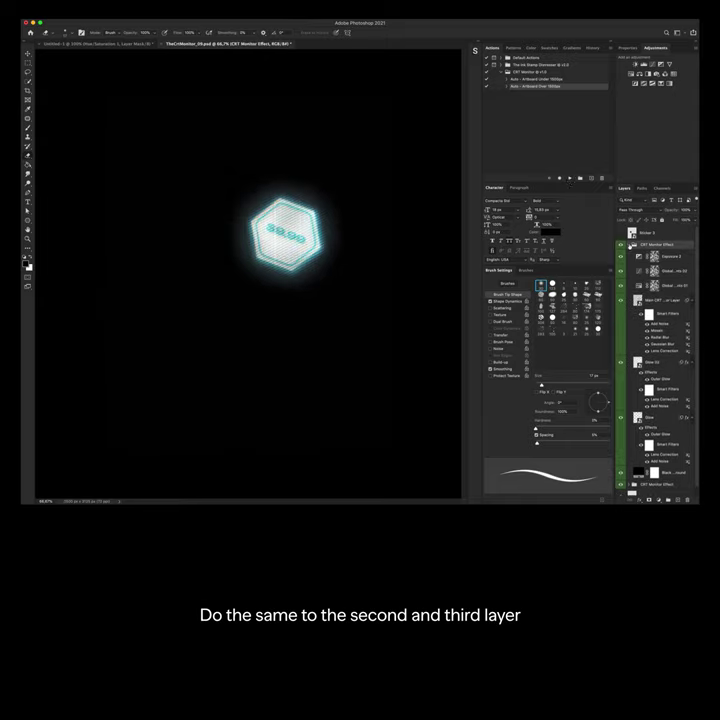
{"action": "left_click", "coordinate": [627, 245]}
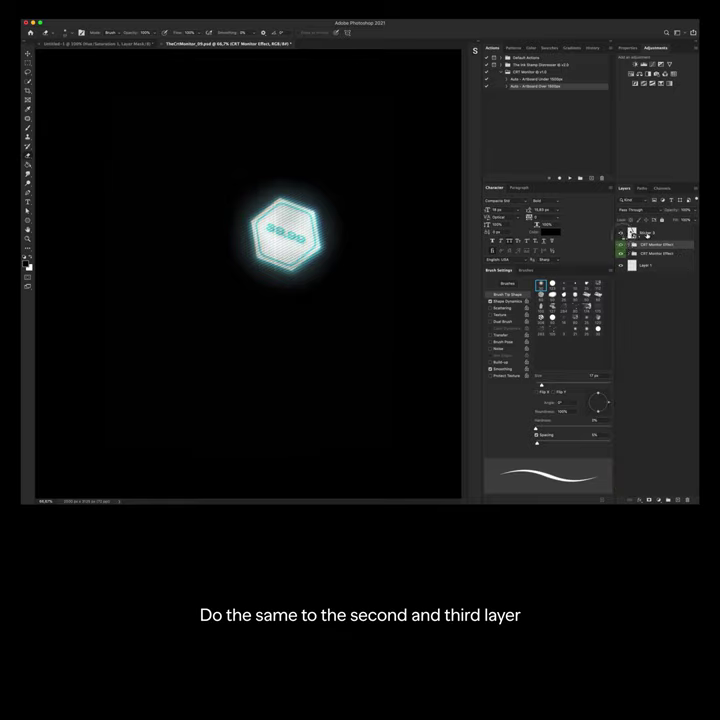
- Run the same CRT Monitor action on the Sticker 3 layer and collapse its effect group
{"action": "left_click", "coordinate": [645, 234]}
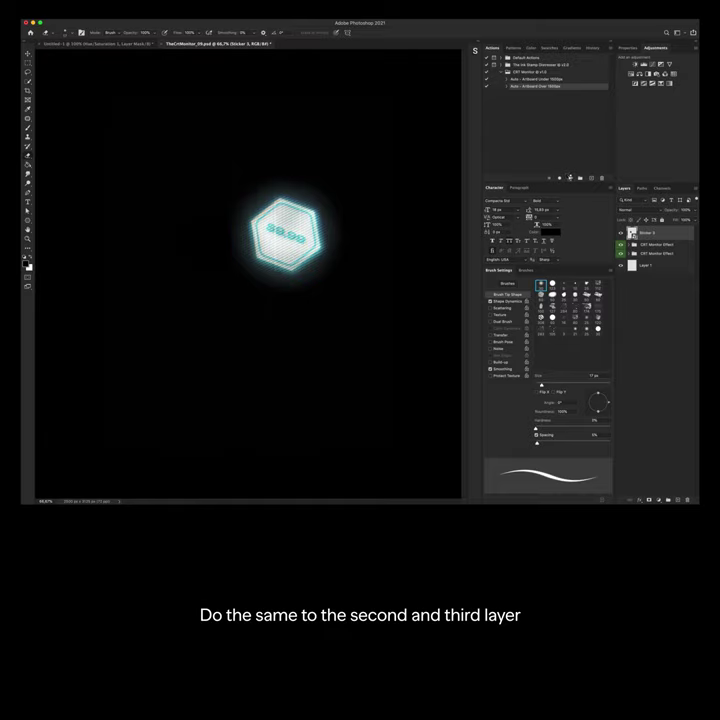
{"action": "left_click", "coordinate": [569, 178]}
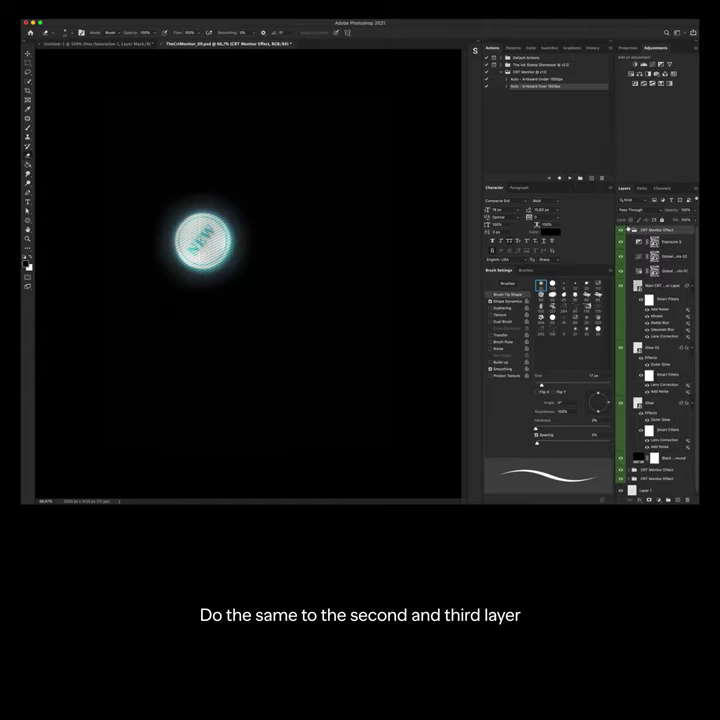
{"action": "left_click", "coordinate": [628, 230]}
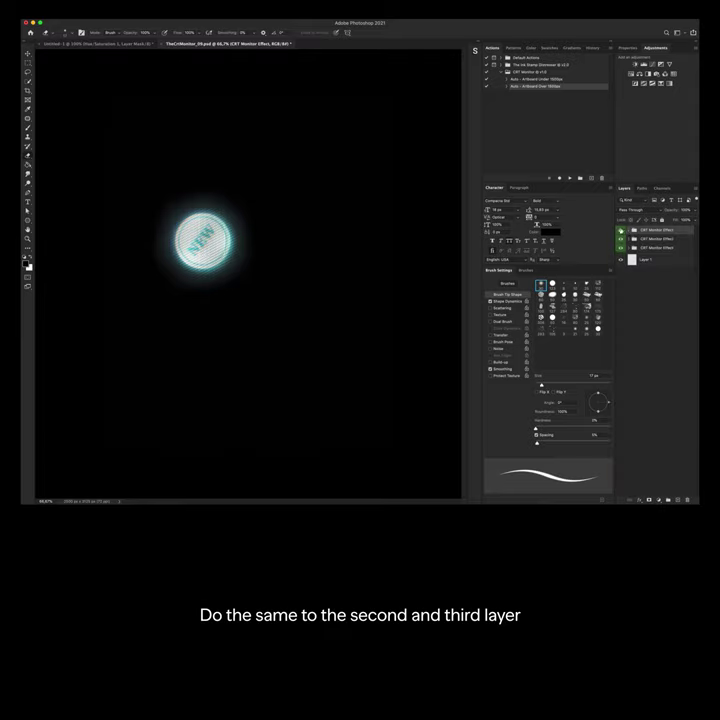
- Set the blend mode of the $9.99 sticker's effect group to Screen and the NEW sticker's group to Linear Dodge (Add)
{"action": "left_click", "coordinate": [621, 230]}
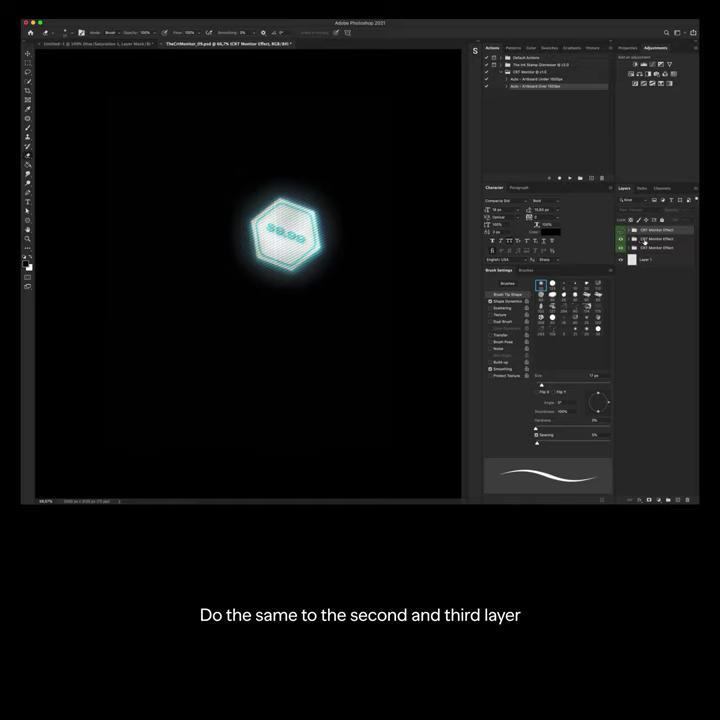
{"action": "left_click", "coordinate": [632, 210]}
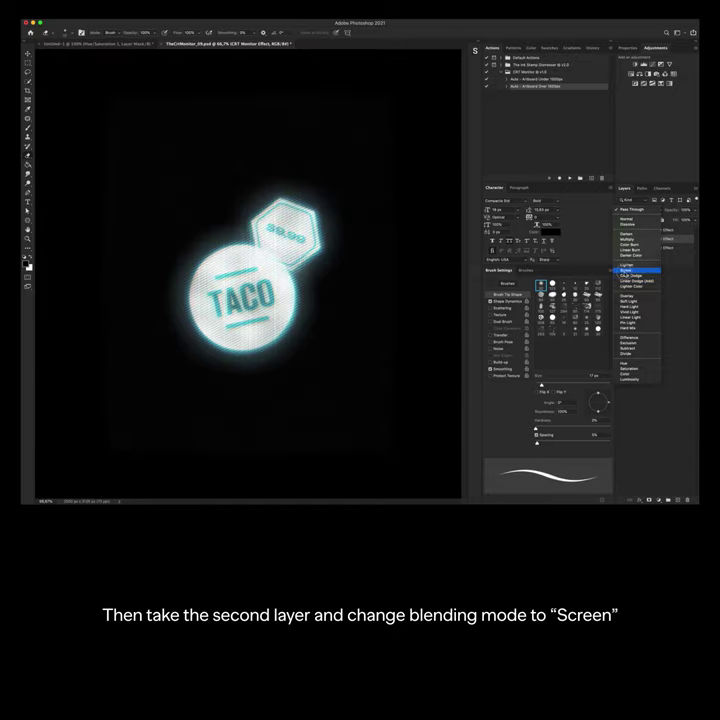
{"action": "left_click", "coordinate": [624, 270]}
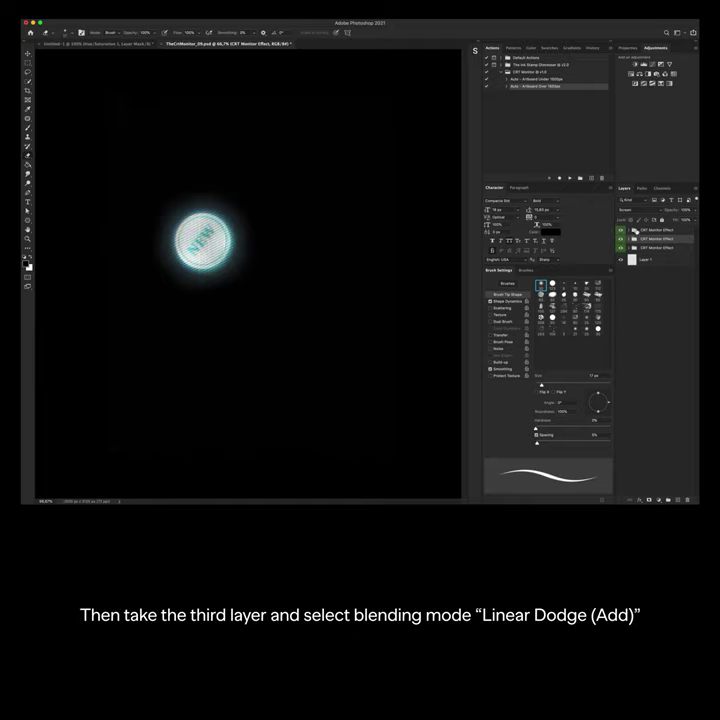
{"action": "left_click", "coordinate": [636, 210]}
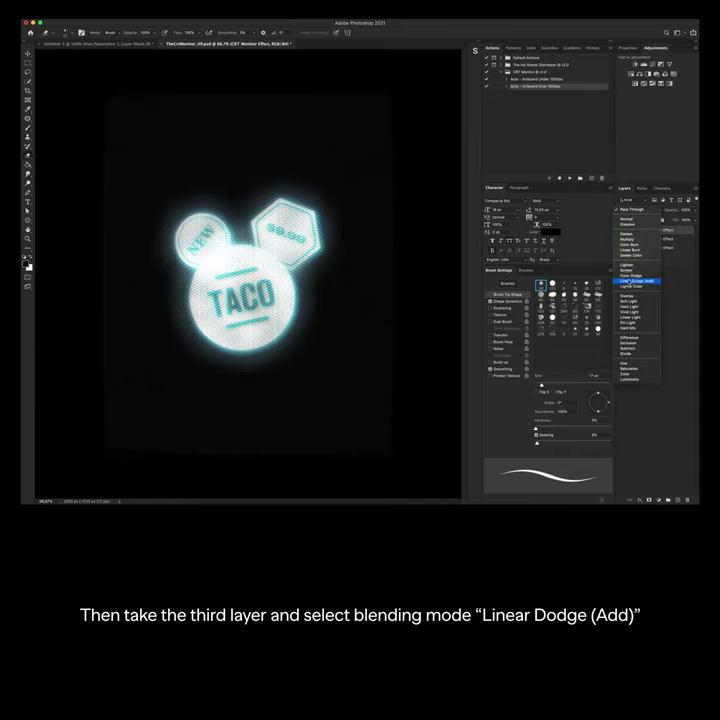
{"action": "left_click", "coordinate": [624, 282]}
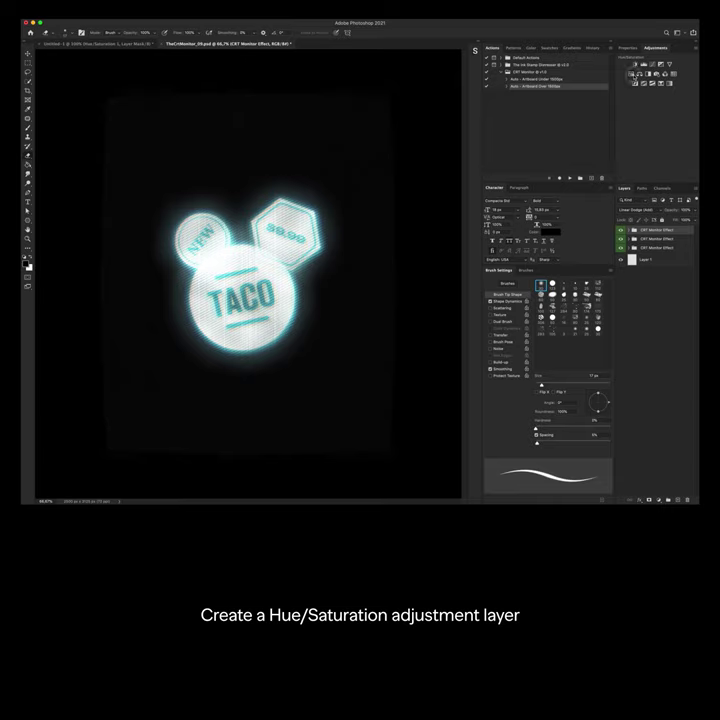
- Add a Hue/Saturation adjustment clipped to the NEW sticker's effect group and shift its hue to yellow
{"action": "left_click", "coordinate": [633, 75]}
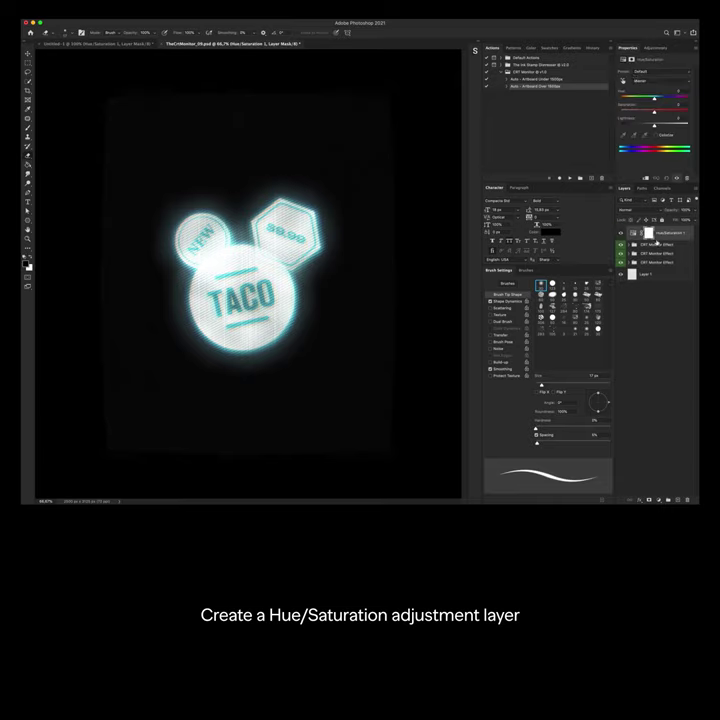
{"action": "key", "text": "super+alt+g"}
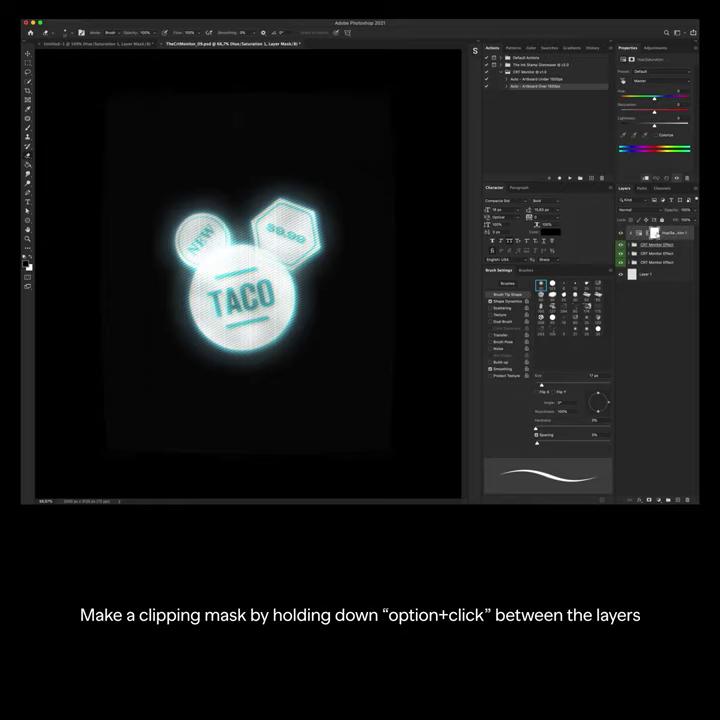
{"action": "left_click_drag", "start_coordinate": [655, 99], "coordinate": [629, 100]}
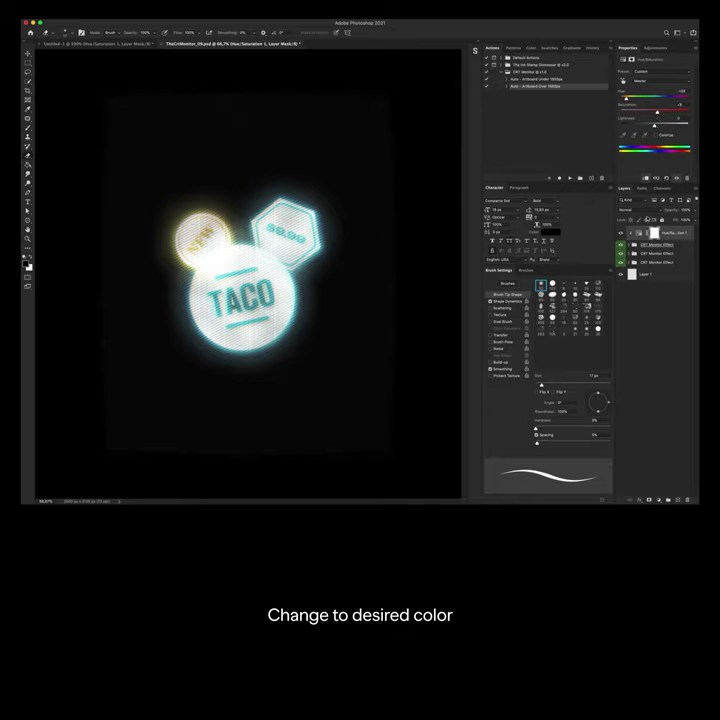
- Add a Hue/Saturation adjustment clipped to the $9.99 sticker's effect group, shifting its hue to blue-violet and raising the saturation slightly
{"action": "left_click", "coordinate": [645, 254]}
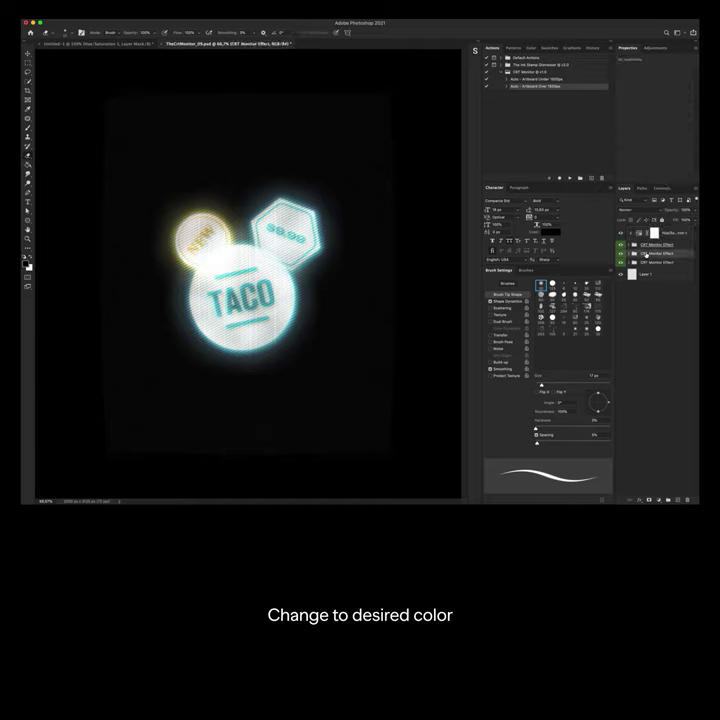
{"action": "left_click", "coordinate": [655, 48]}
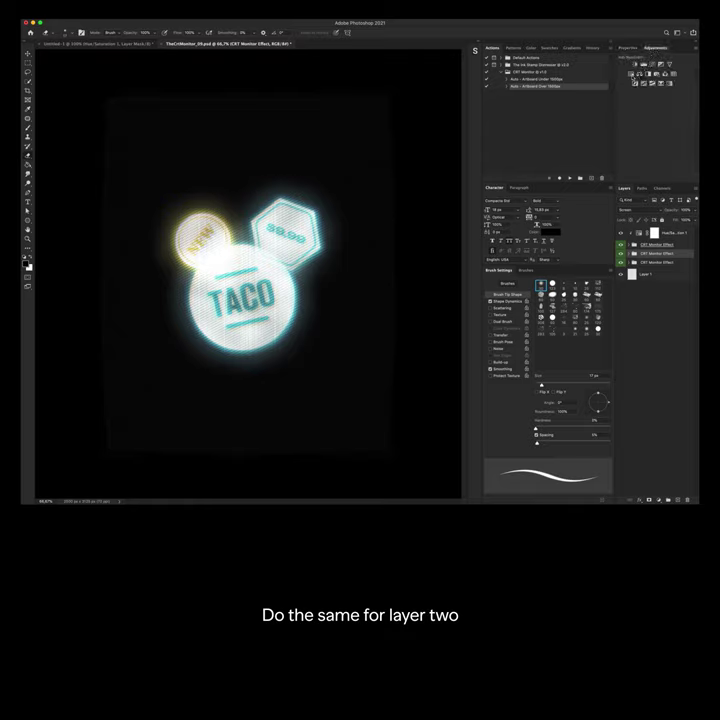
{"action": "left_click", "coordinate": [636, 75]}
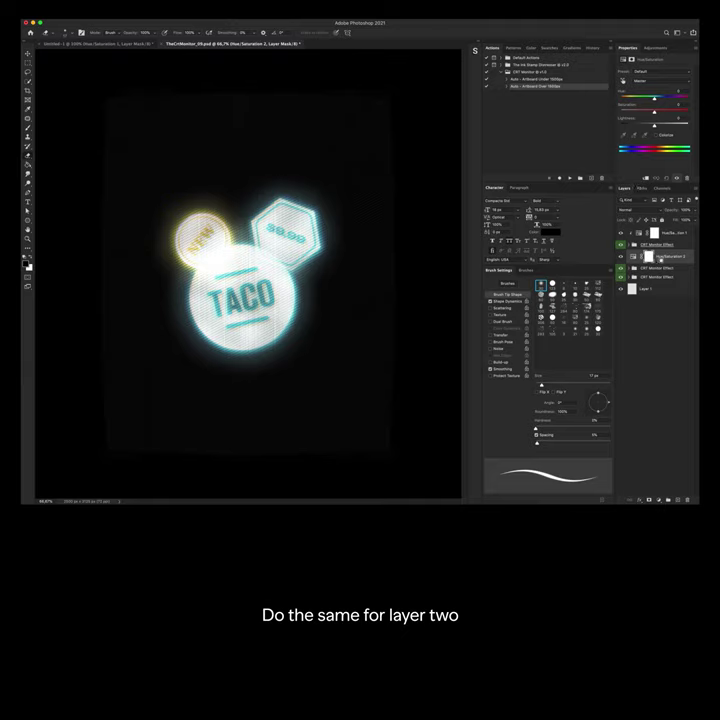
{"action": "left_click", "coordinate": [660, 258], "text": "alt"}
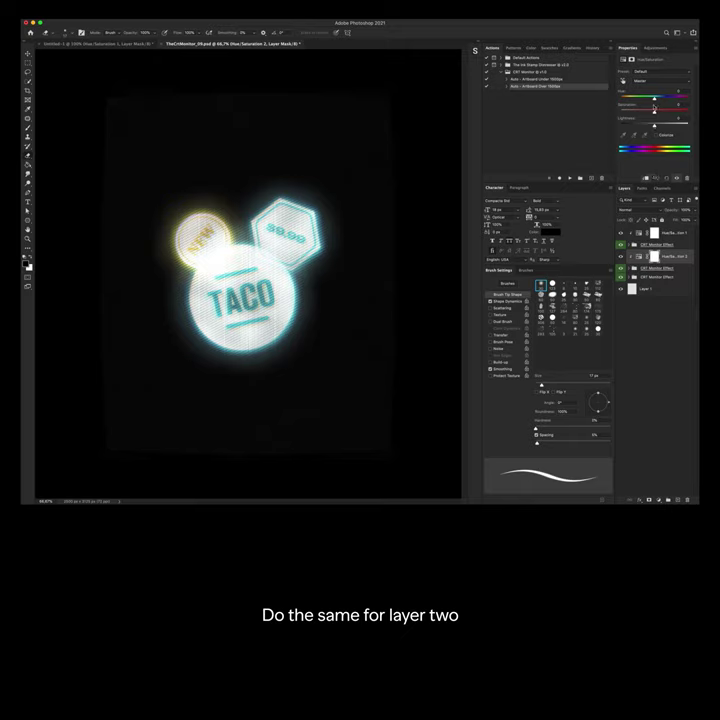
{"action": "left_click_drag", "start_coordinate": [661, 99], "coordinate": [668, 100]}
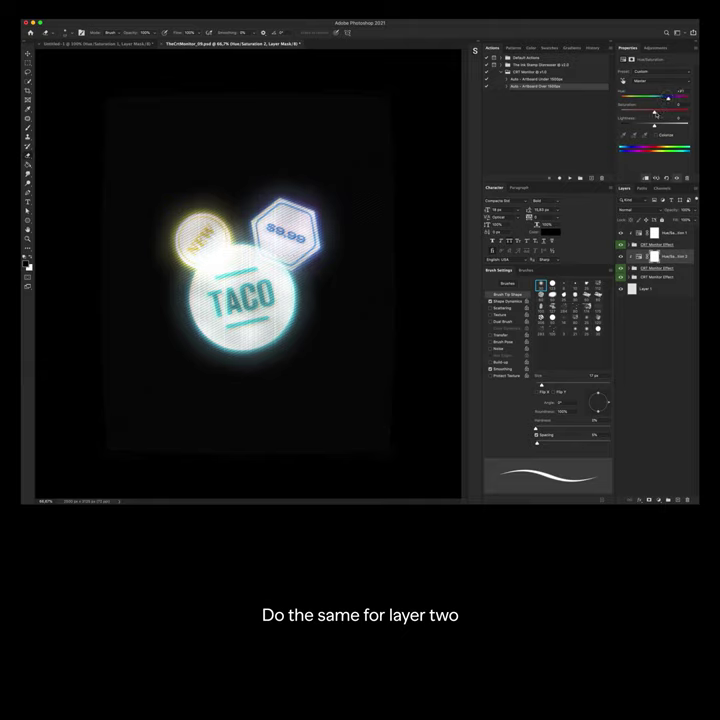
{"action": "left_click_drag", "start_coordinate": [655, 113], "coordinate": [659, 113]}
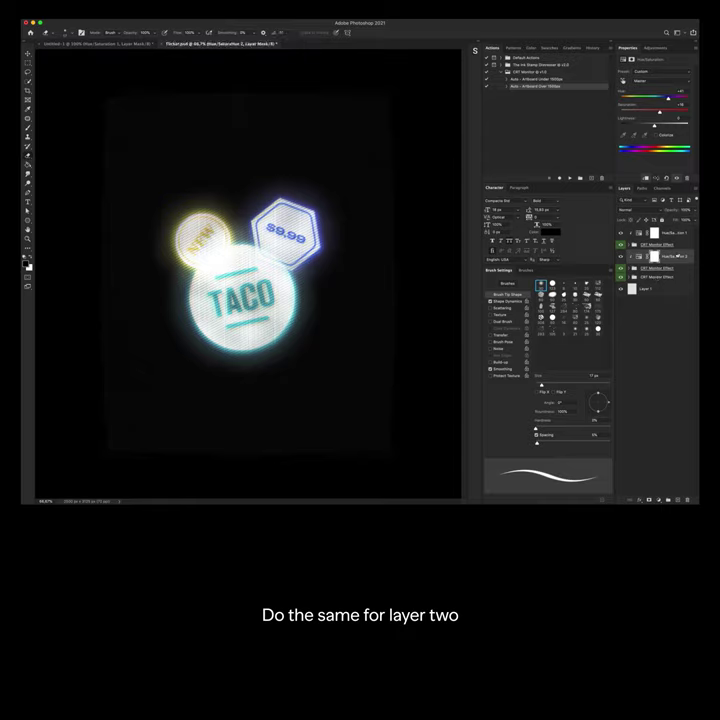
- Convert the NEW sticker's CRT Monitor Effect group to a smart object
{"action": "left_click", "coordinate": [670, 245]}
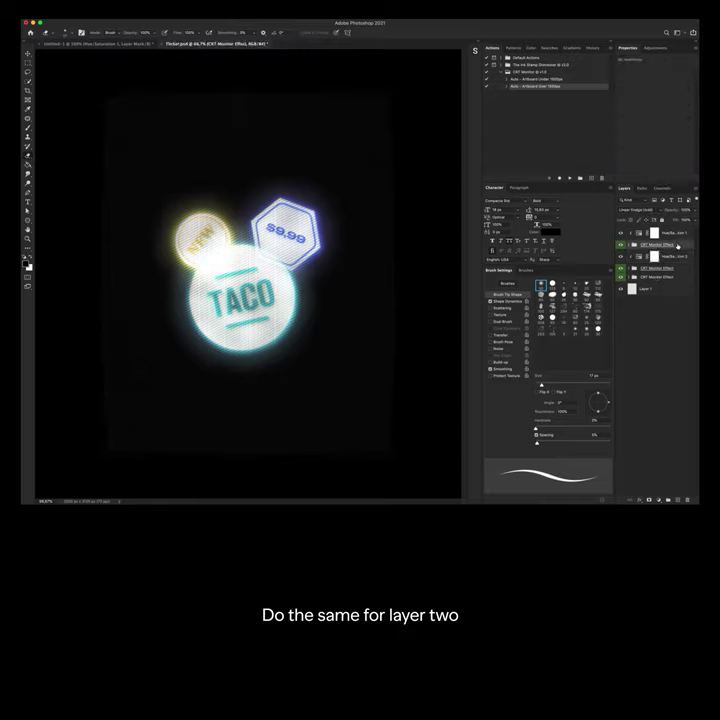
{"action": "right_click", "coordinate": [627, 244]}
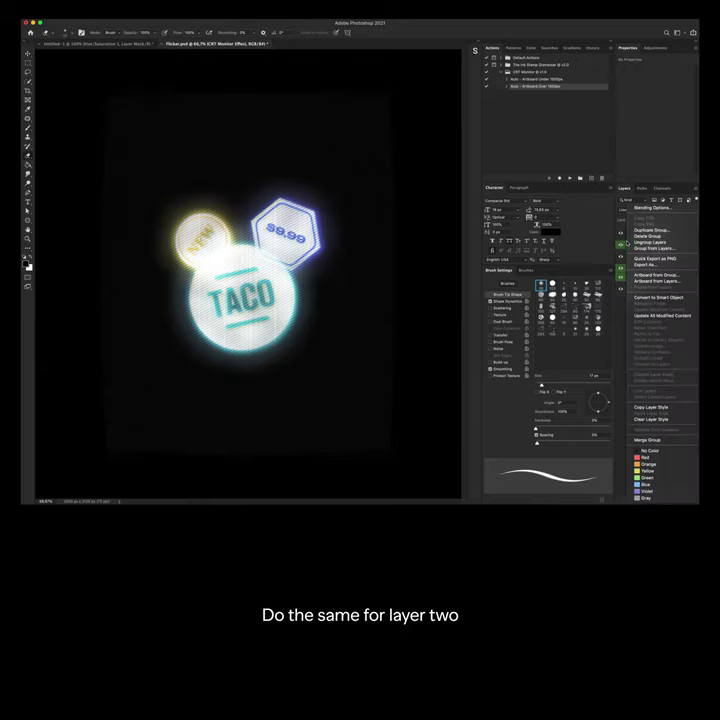
{"action": "left_click", "coordinate": [637, 298]}
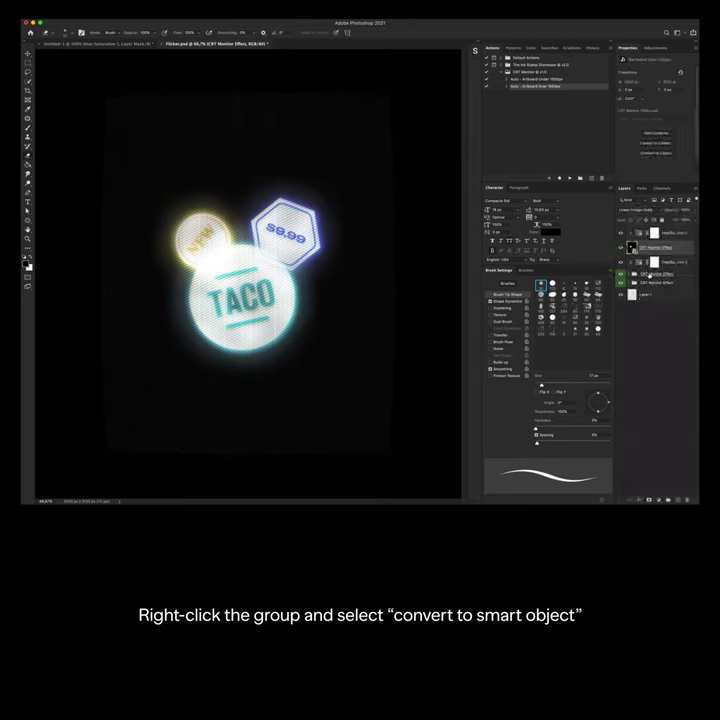
- Convert the $9.99 sticker's CRT Monitor Effect group to a smart object and save the document
{"action": "left_click", "coordinate": [628, 263]}
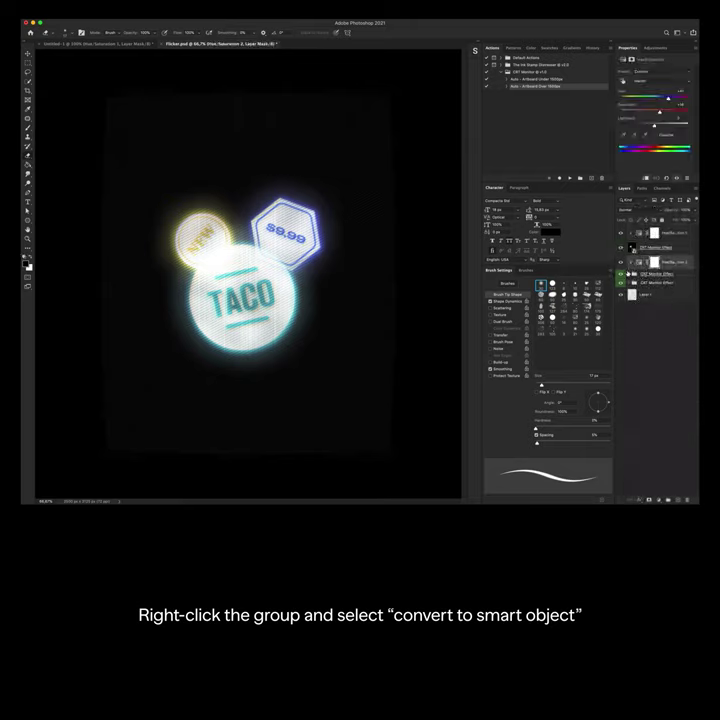
{"action": "left_click", "coordinate": [672, 275]}
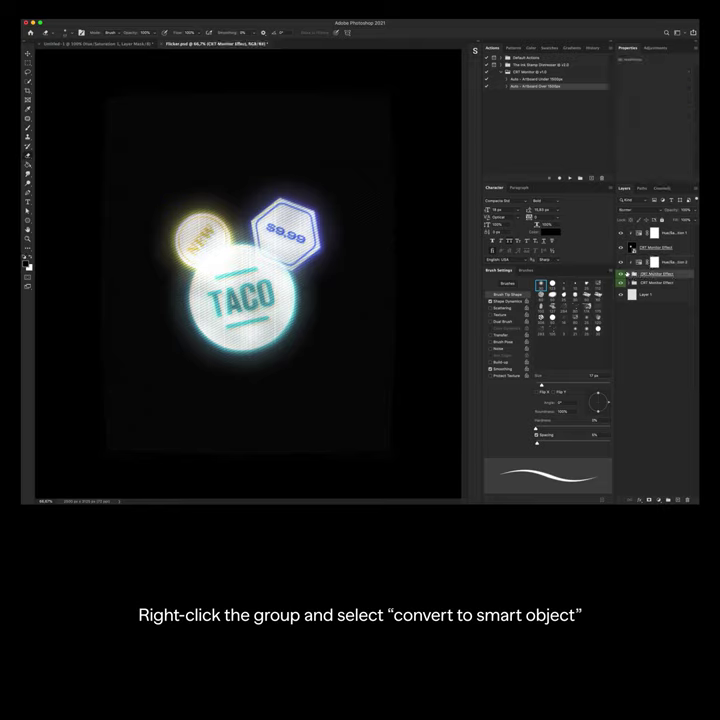
{"action": "right_click", "coordinate": [628, 273]}
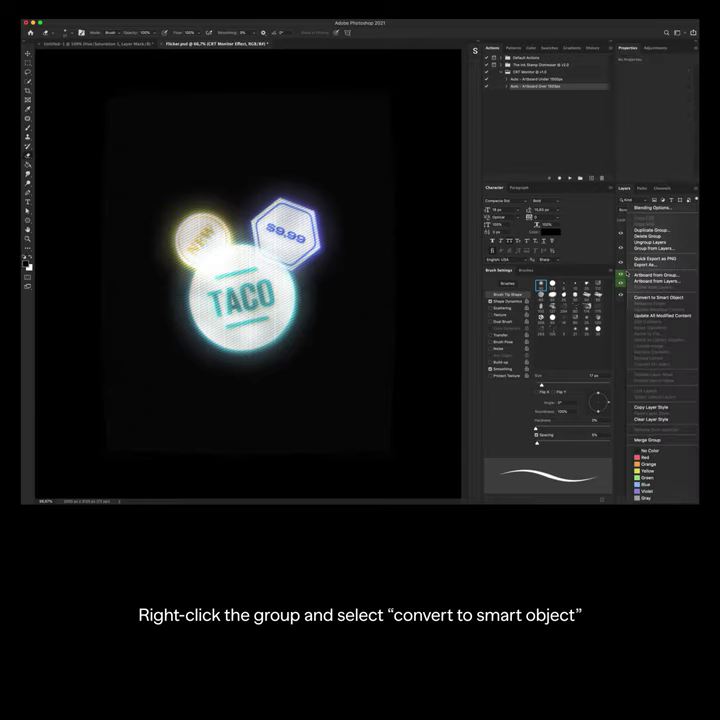
{"action": "left_click", "coordinate": [637, 297]}
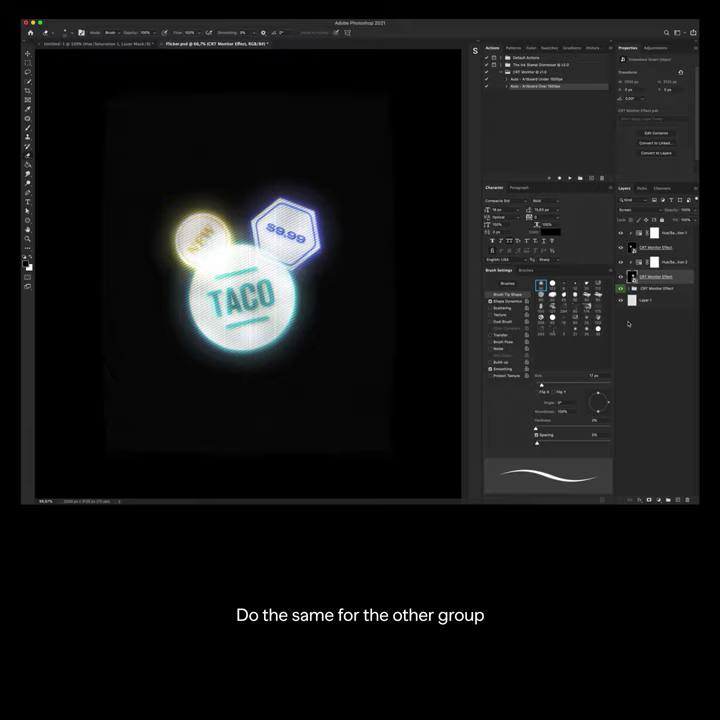
{"action": "key", "text": "super+s"}
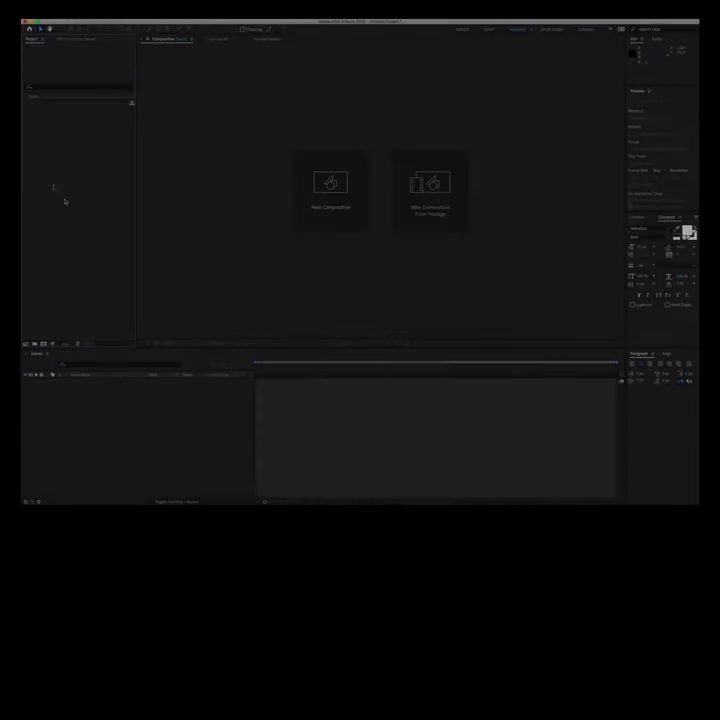
- Import Flicker.psd from the Desktop as a composition with editable layer styles, and open the resulting Flicker composition
{"action": "right_click", "coordinate": [64, 200]}
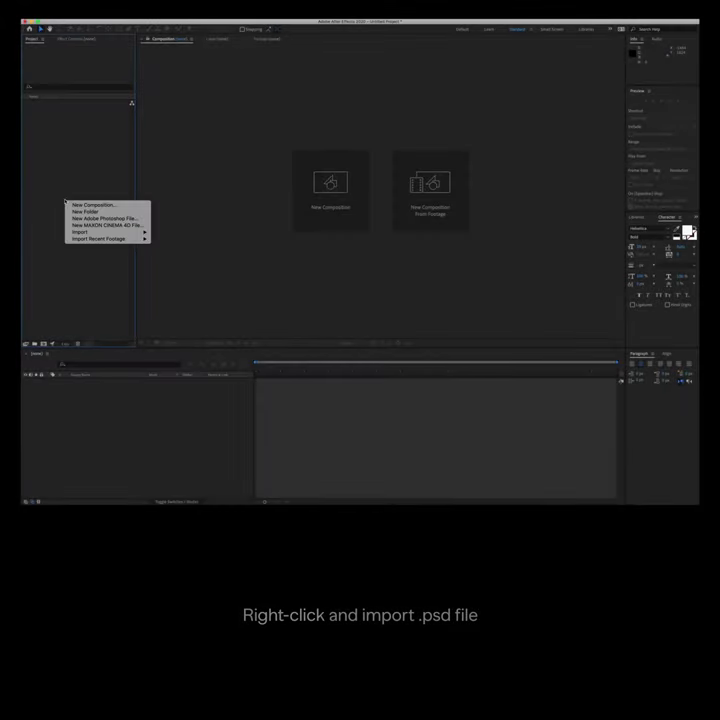
{"action": "mouse_move", "coordinate": [100, 232]}
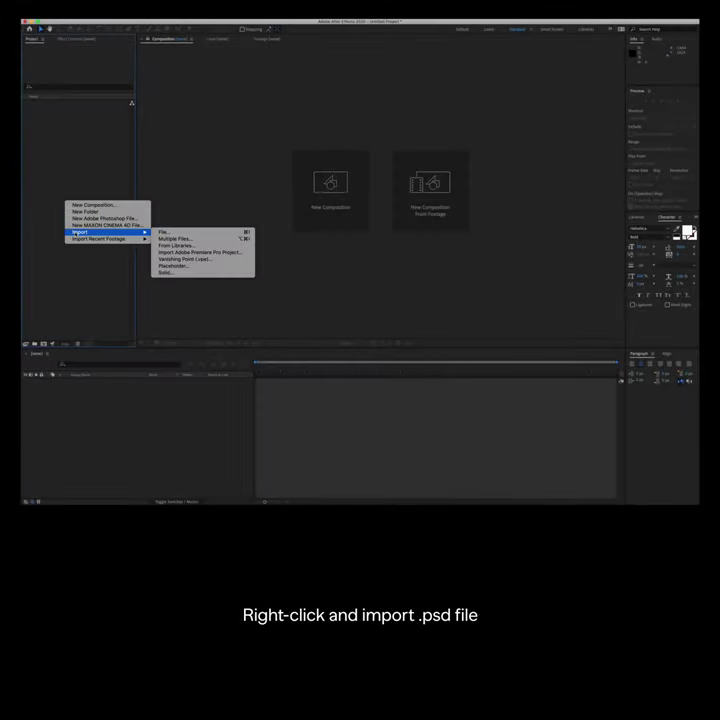
{"action": "left_click", "coordinate": [164, 232]}
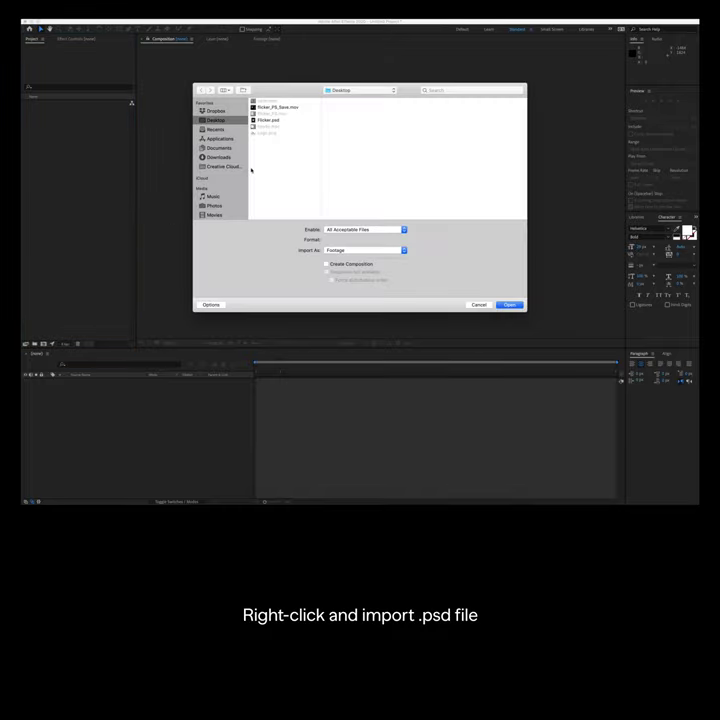
{"action": "left_click", "coordinate": [274, 120]}
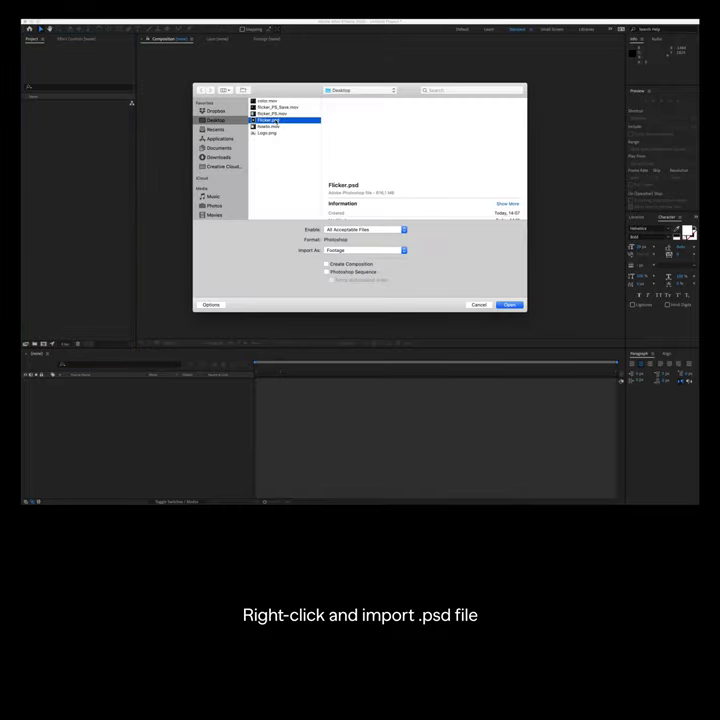
{"action": "left_click", "coordinate": [509, 305]}
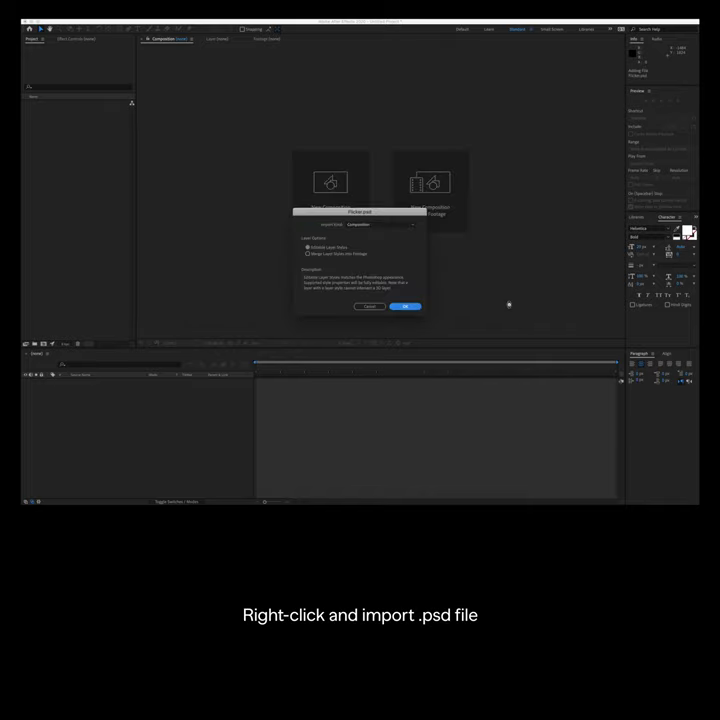
{"action": "left_click", "coordinate": [366, 225]}
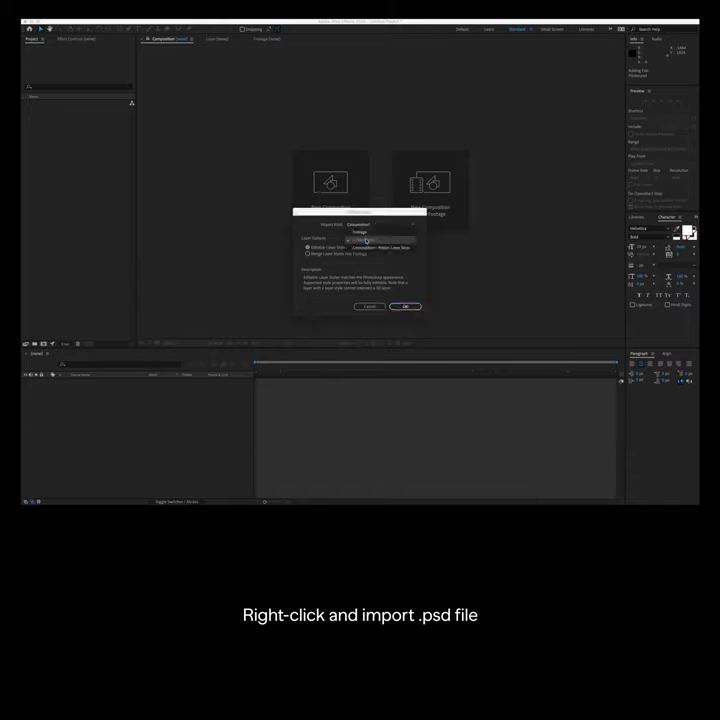
{"action": "left_click", "coordinate": [366, 240]}
{"action": "left_click", "coordinate": [309, 247]}
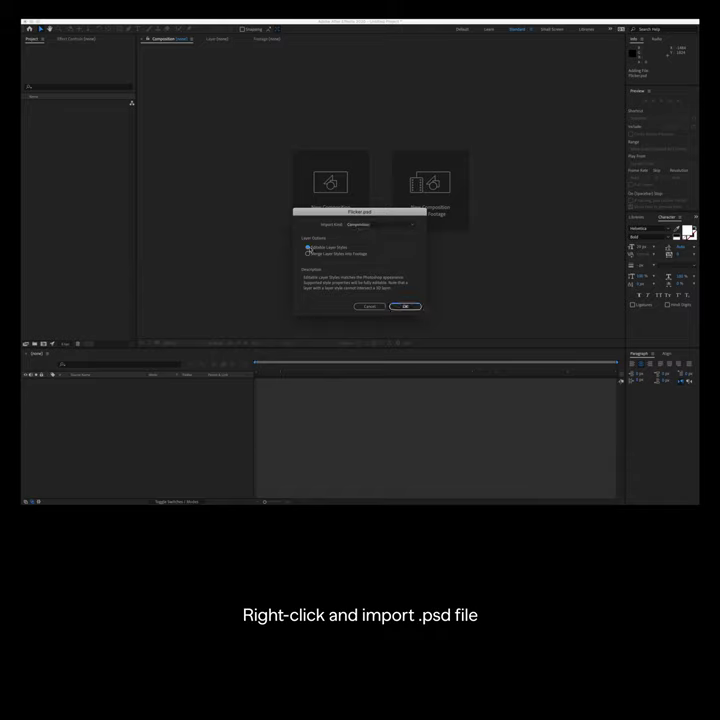
{"action": "left_click", "coordinate": [398, 306]}
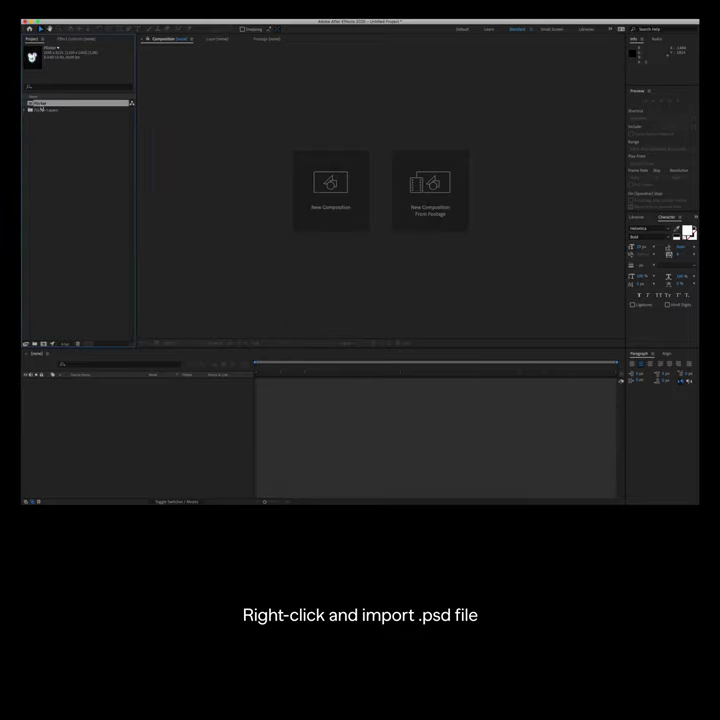
{"action": "double_click", "coordinate": [35, 103]}
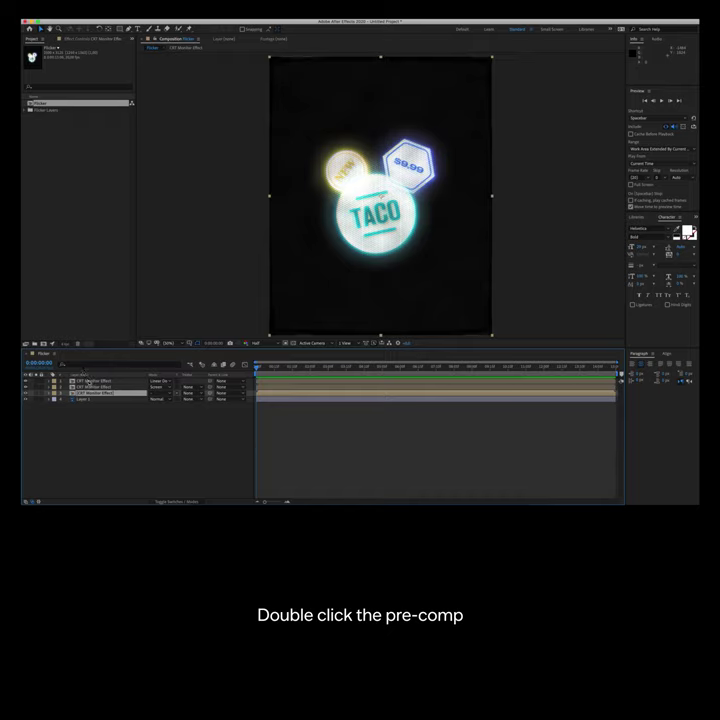
- Add the expression wiggle(25,80) to the opacity of the topmost CRT Monitor Effect layer, and collapse the layer's properties
{"action": "left_click", "coordinate": [60, 381]}
{"action": "left_click", "coordinate": [51, 381]}
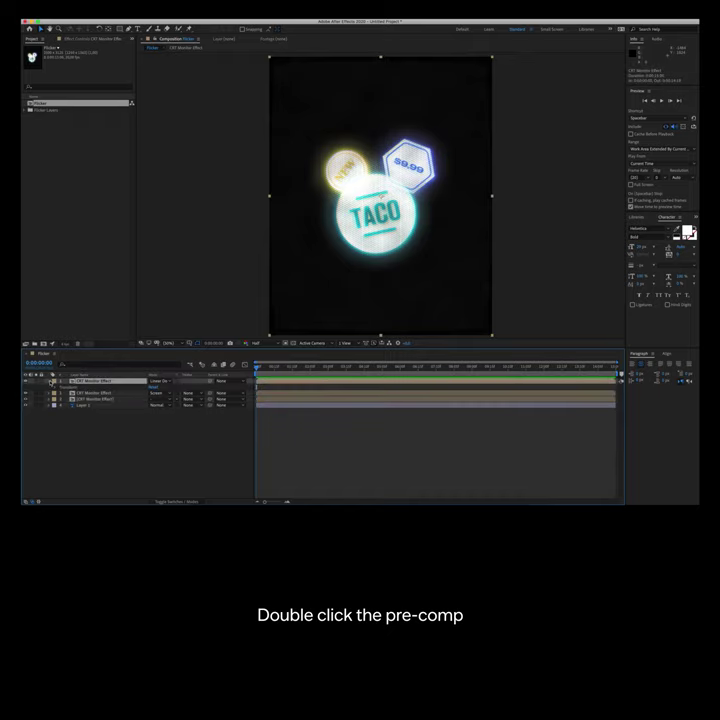
{"action": "left_click", "coordinate": [57, 387]}
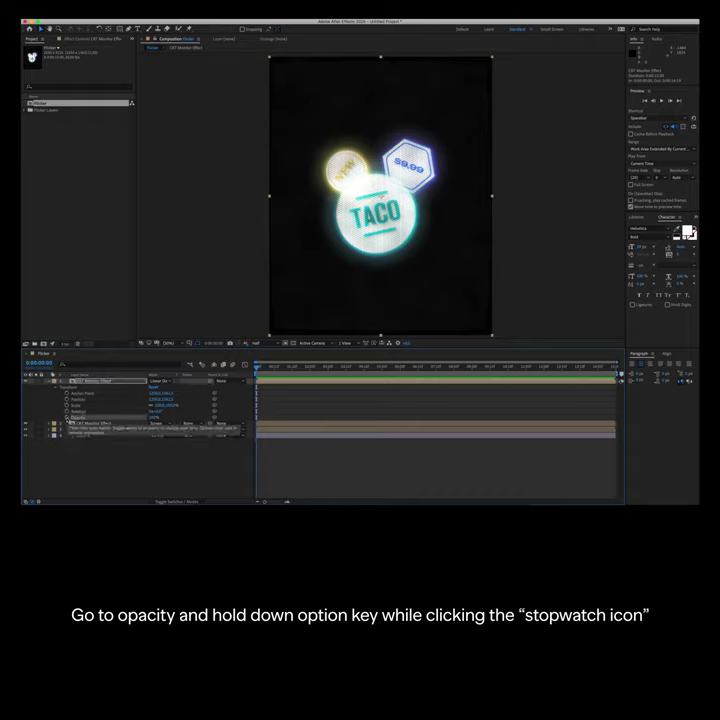
{"action": "left_click", "coordinate": [66, 417], "text": "alt"}
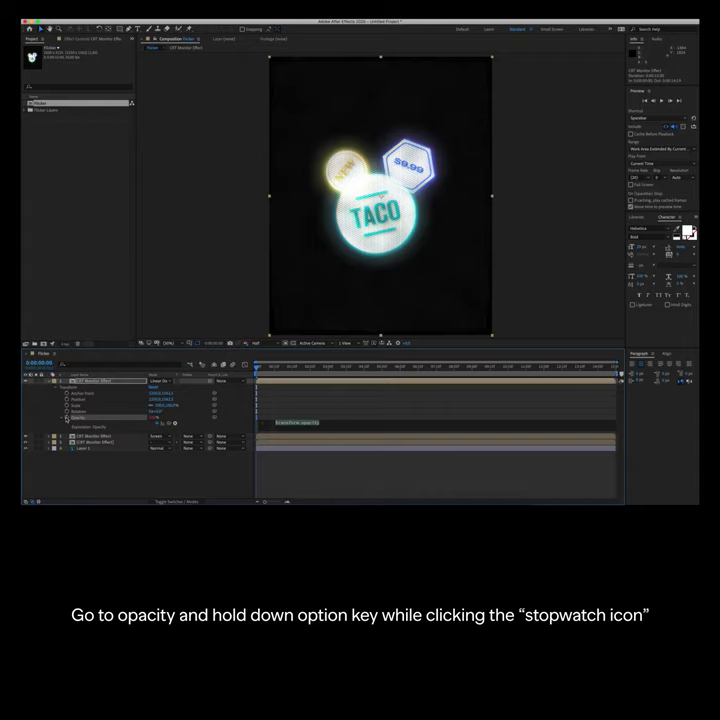
{"action": "type", "text": "wigg"}
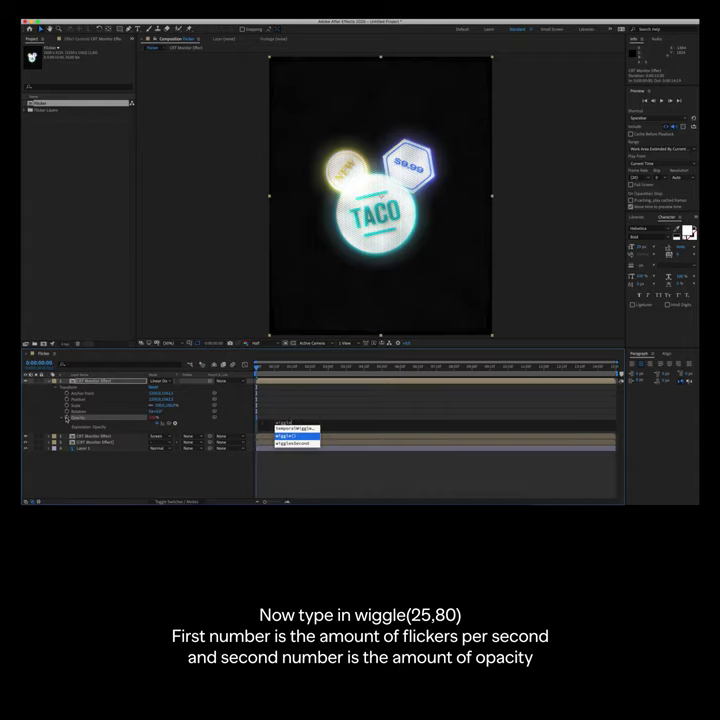
{"action": "type", "text": "le"}
{"action": "key", "text": "Return"}
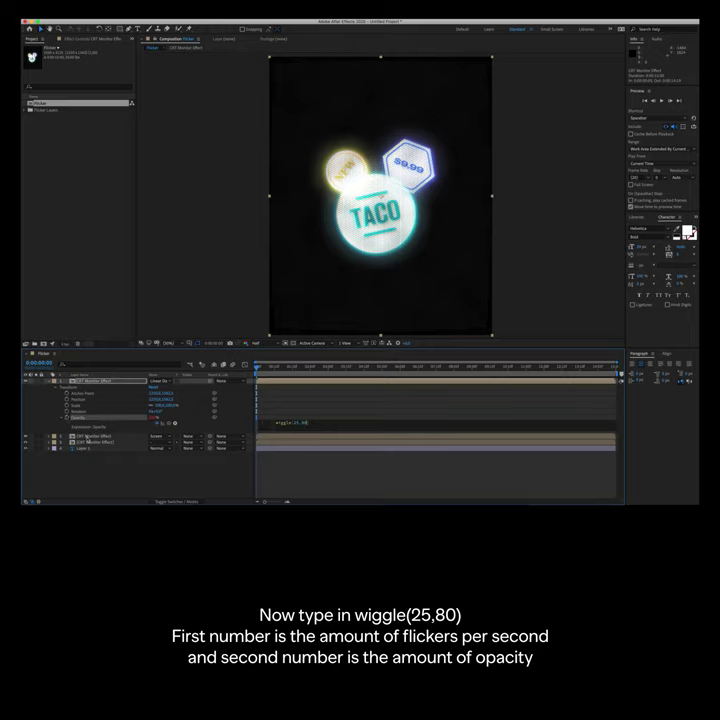
{"action": "left_click", "coordinate": [297, 469]}
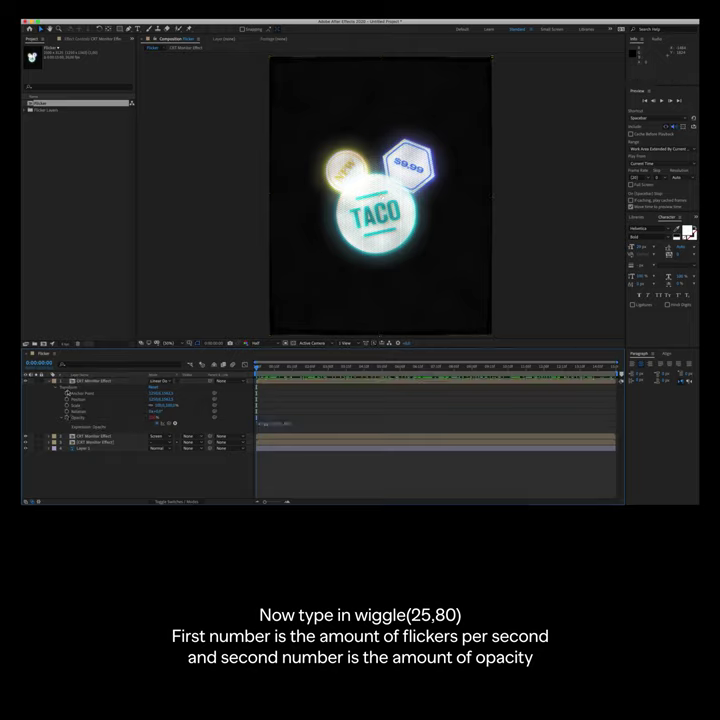
{"action": "left_click", "coordinate": [52, 381]}
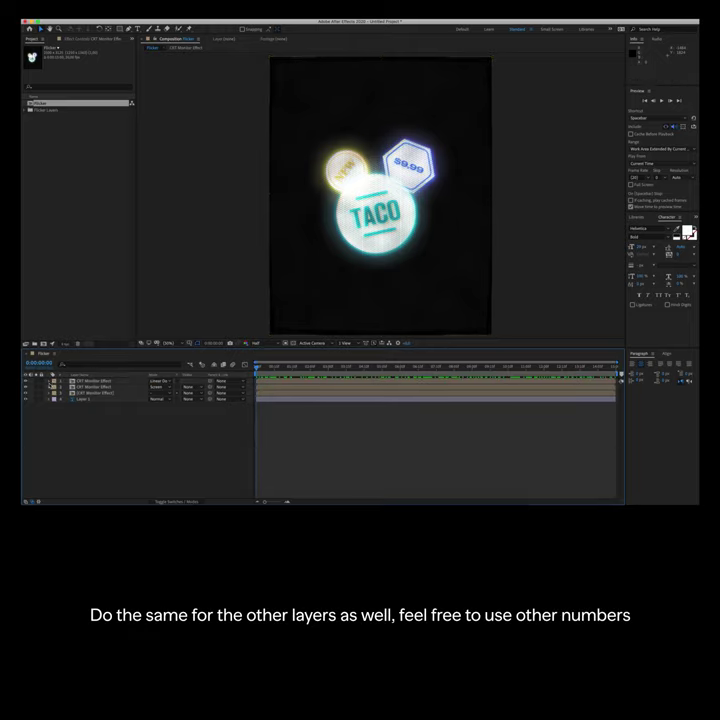
- Add a wiggle expression with different numbers to the opacity of the second CRT Monitor Effect layer, and collapse the layer's properties
{"action": "left_click", "coordinate": [50, 386]}
{"action": "key", "text": "t"}
{"action": "left_click", "coordinate": [50, 386]}
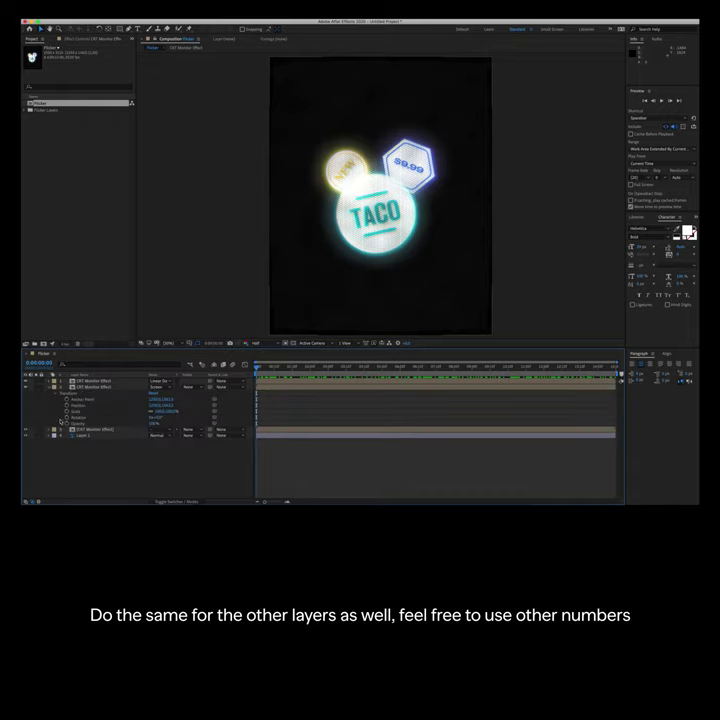
{"action": "left_click", "coordinate": [66, 423], "text": "alt"}
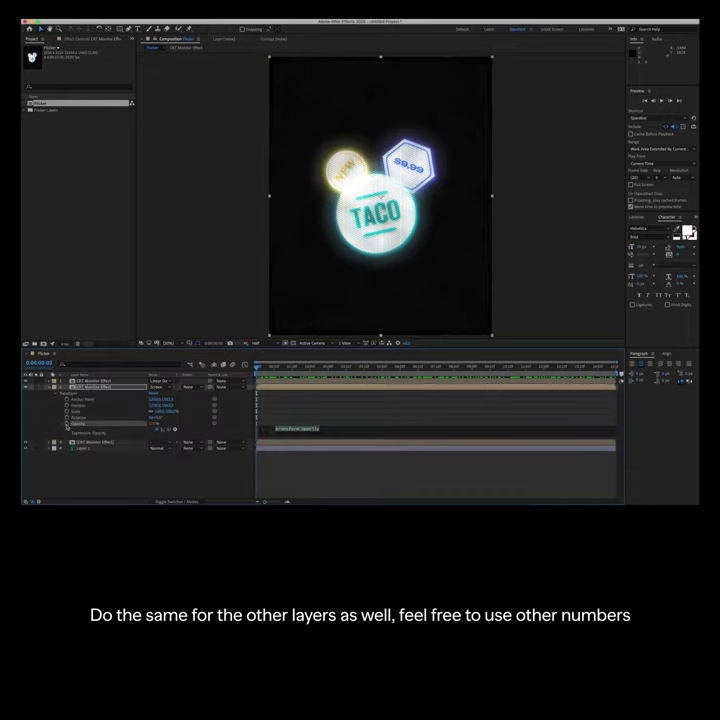
{"action": "type", "text": "wiggl"}
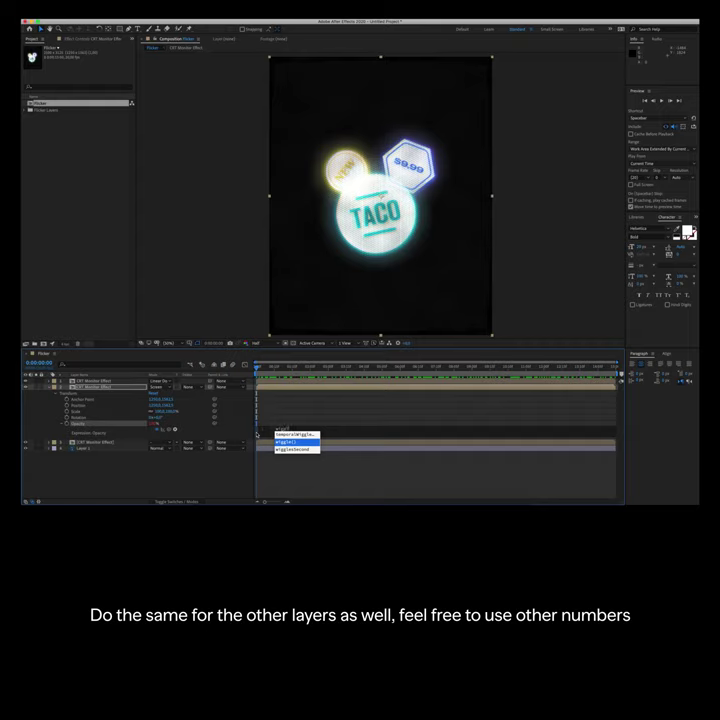
{"action": "key", "text": "Return"}
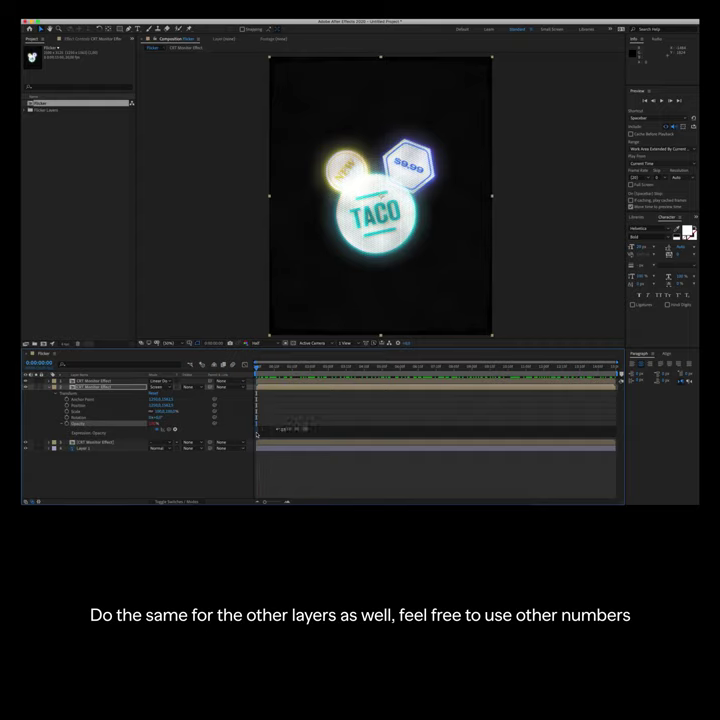
{"action": "left_click", "coordinate": [269, 456]}
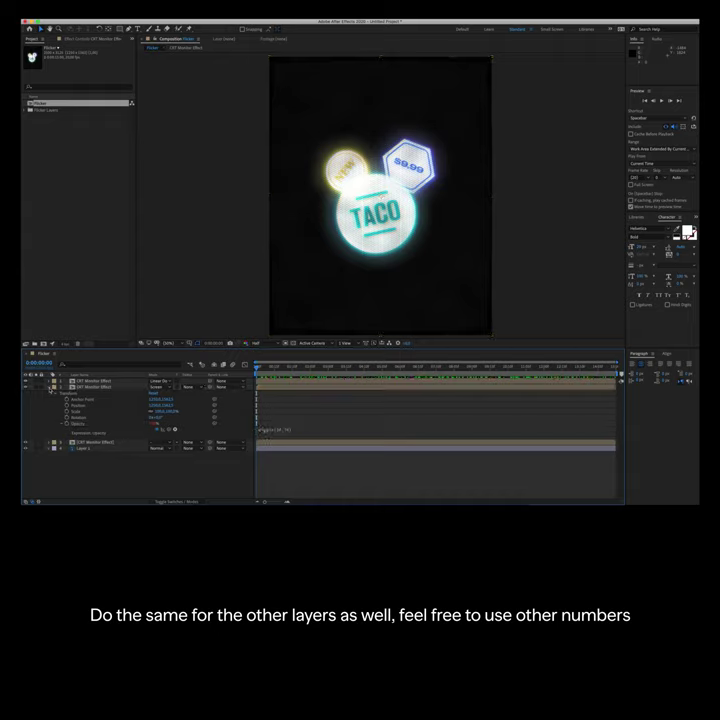
{"action": "left_click", "coordinate": [48, 386]}
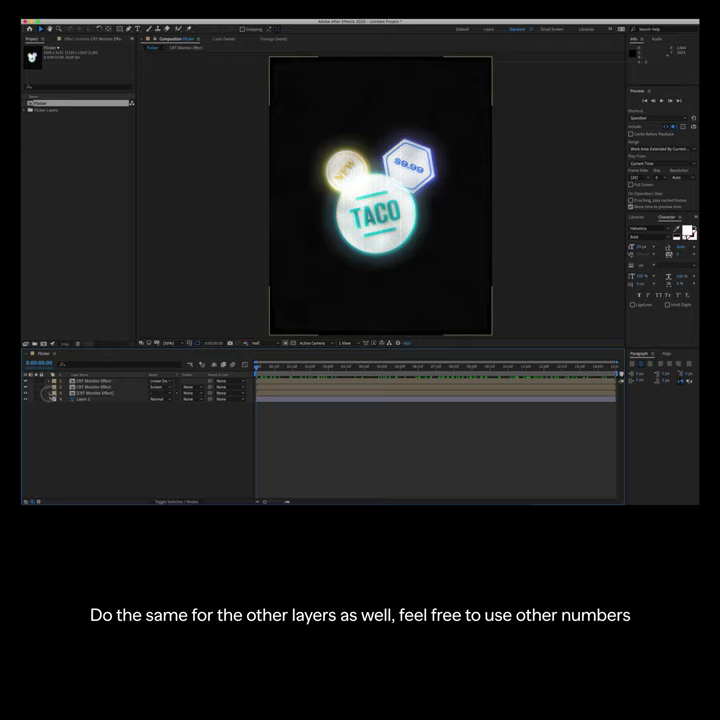
- Add a wiggle expression to the opacity of the third CRT Monitor Effect layer and preview the flicker animation
{"action": "left_click", "coordinate": [48, 393]}
{"action": "left_click", "coordinate": [55, 399]}
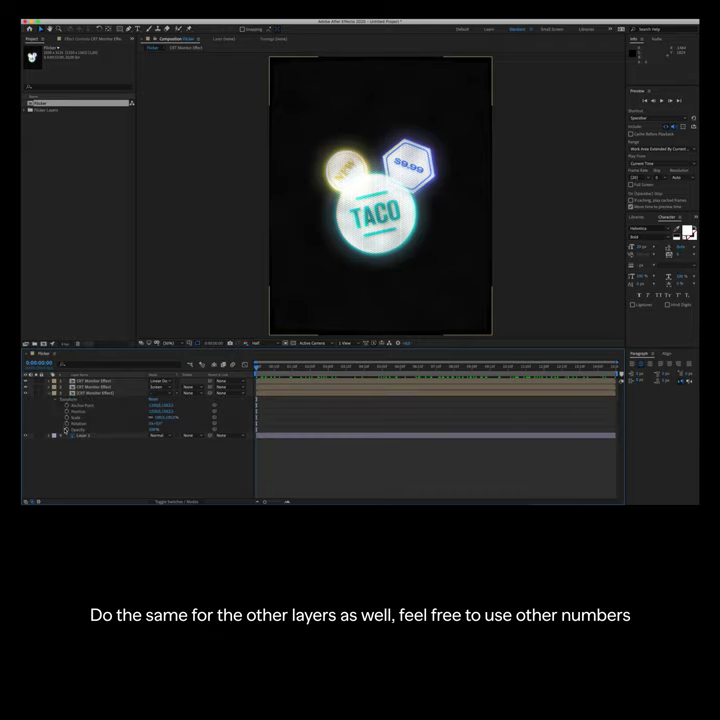
{"action": "left_click", "coordinate": [66, 429], "text": "alt"}
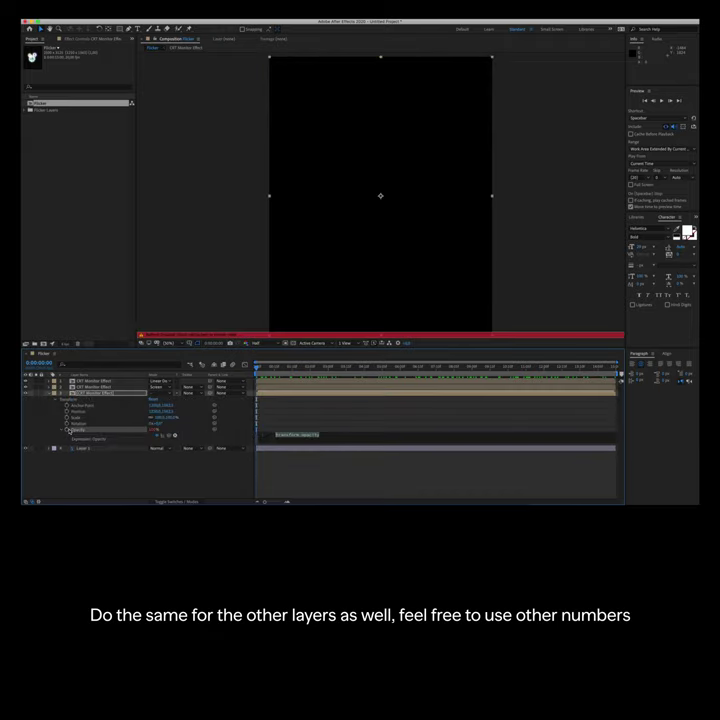
{"action": "type", "text": "wigg"}
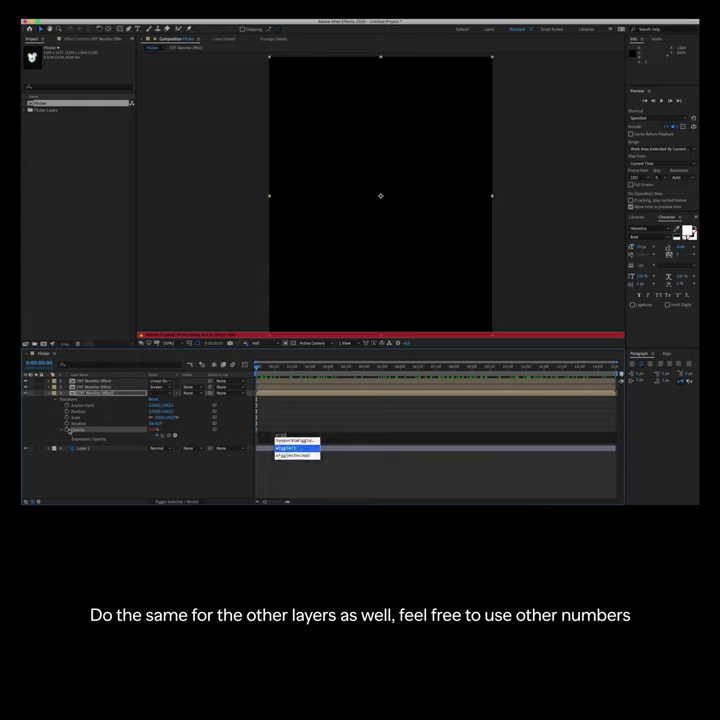
{"action": "key", "text": "Return"}
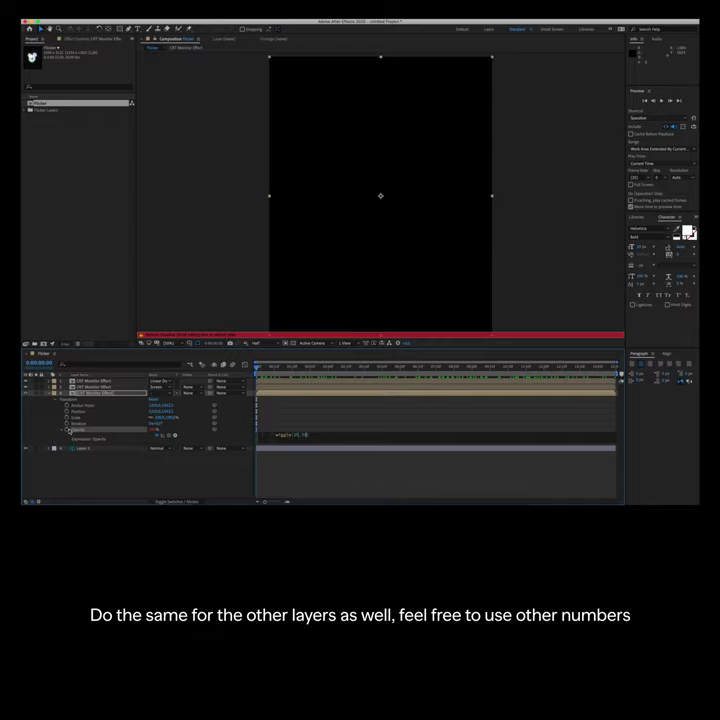
{"action": "left_click", "coordinate": [250, 425]}
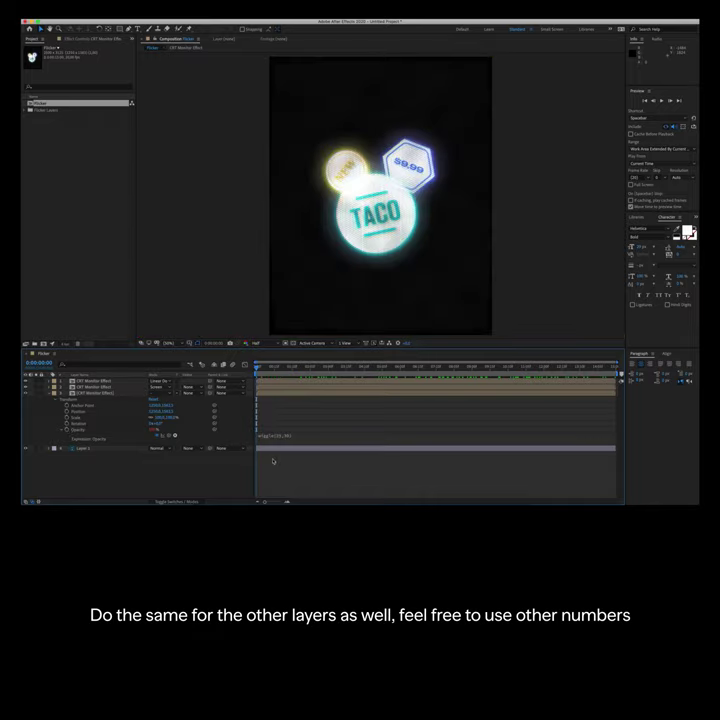
{"action": "key", "text": "space"}
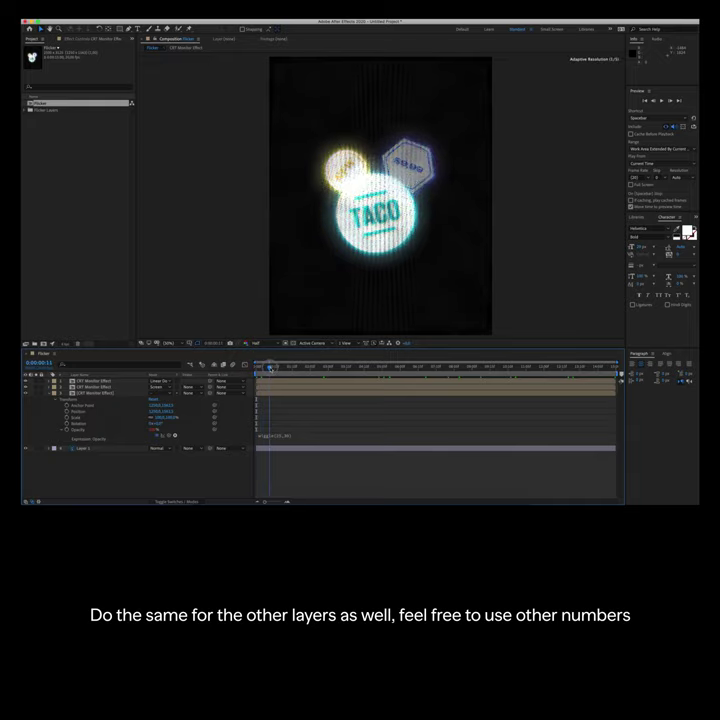